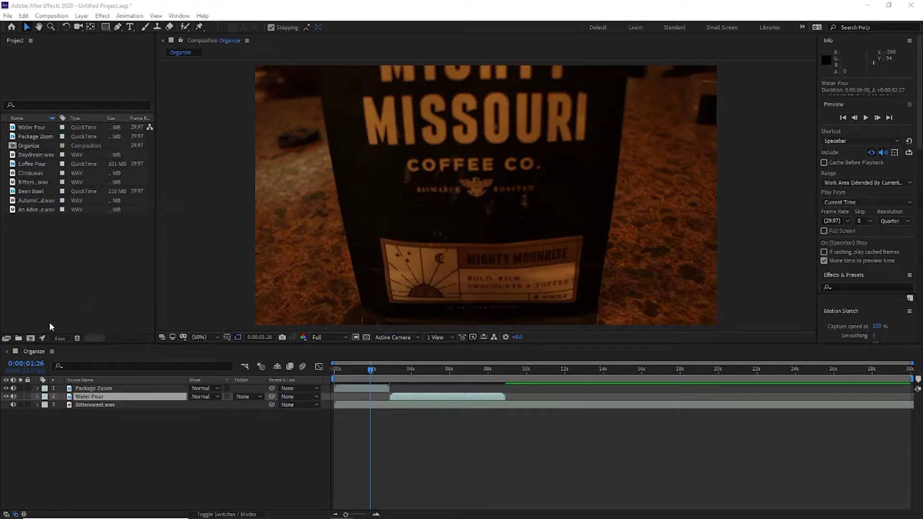
Create a new project folder named Comps
{"action": "left_click", "coordinate": [19, 339]}
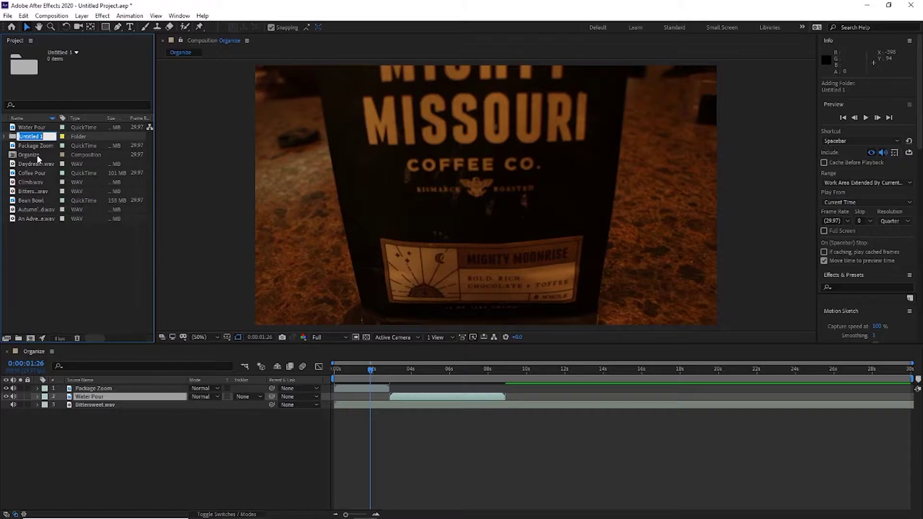
{"action": "type", "text": "Comps"}
{"action": "key", "text": "Return"}
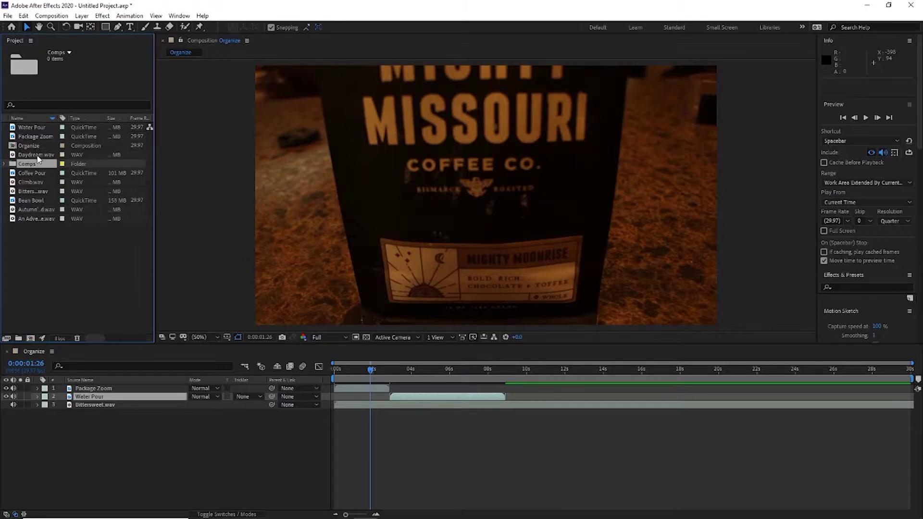
Add two more folders from the Project panel's context menu, named Music and Footage
{"action": "right_click", "coordinate": [45, 243]}
{"action": "left_click", "coordinate": [107, 268]}
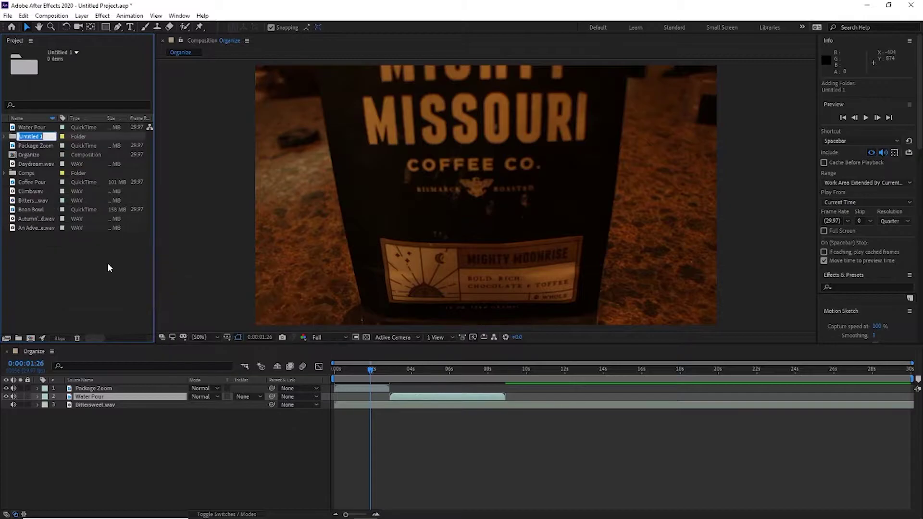
{"action": "type", "text": "Music"}
{"action": "key", "text": "Return"}
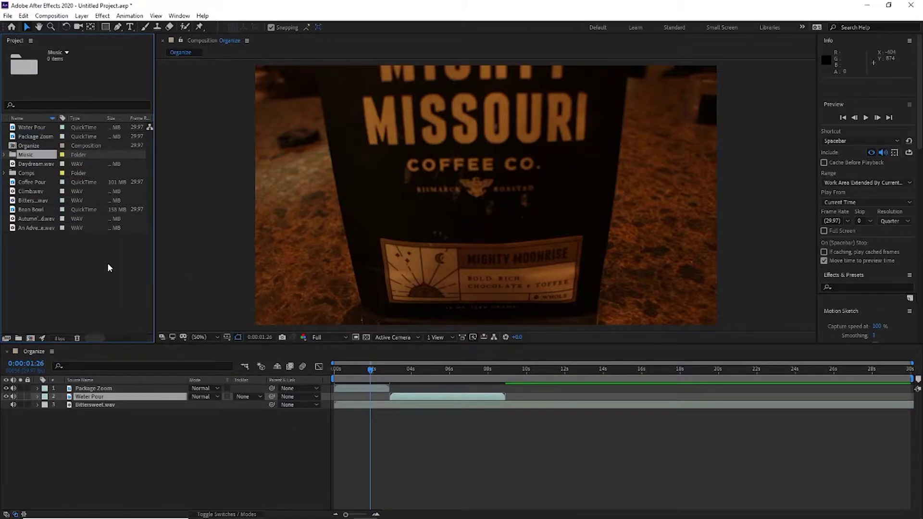
{"action": "right_click", "coordinate": [108, 264]}
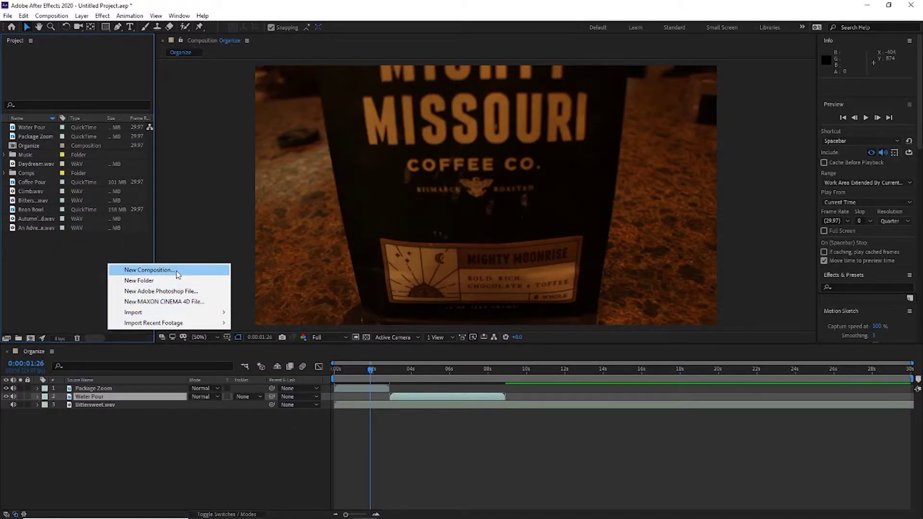
{"action": "left_click", "coordinate": [182, 281]}
{"action": "type", "text": "F"}
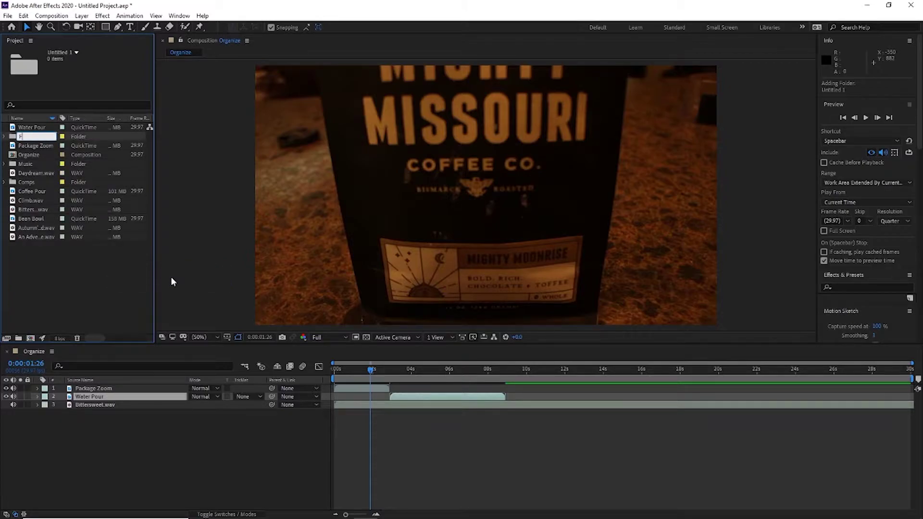
{"action": "type", "text": "ootage"}
{"action": "key", "text": "Return"}
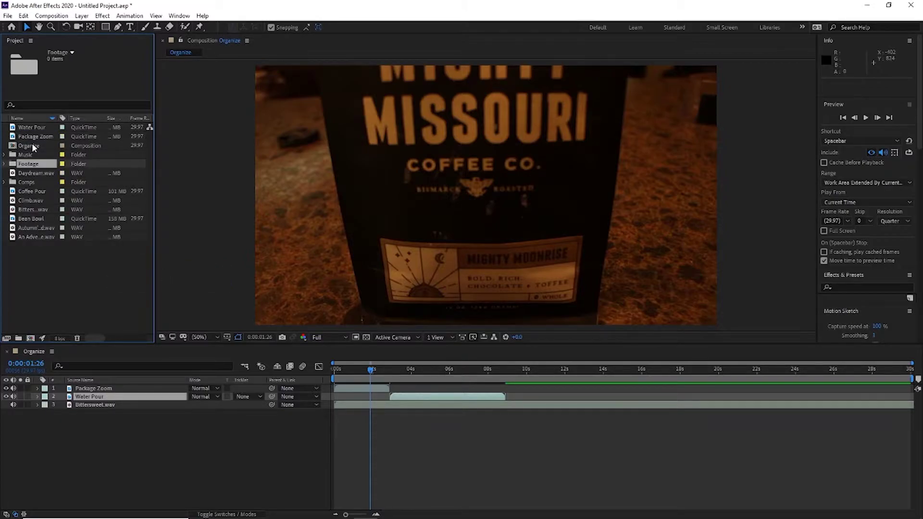
Move Organize into Comps, the audio and video files into Music and Footage, then verify each folder
{"action": "mouse_move", "coordinate": [32, 143]}
{"action": "left_mouse_down"}
{"action": "mouse_move", "coordinate": [41, 192]}
{"action": "mouse_move", "coordinate": [34, 128]}
{"action": "left_mouse_up"}
{"action": "left_click_drag", "start_coordinate": [30, 164], "coordinate": [27, 128]}
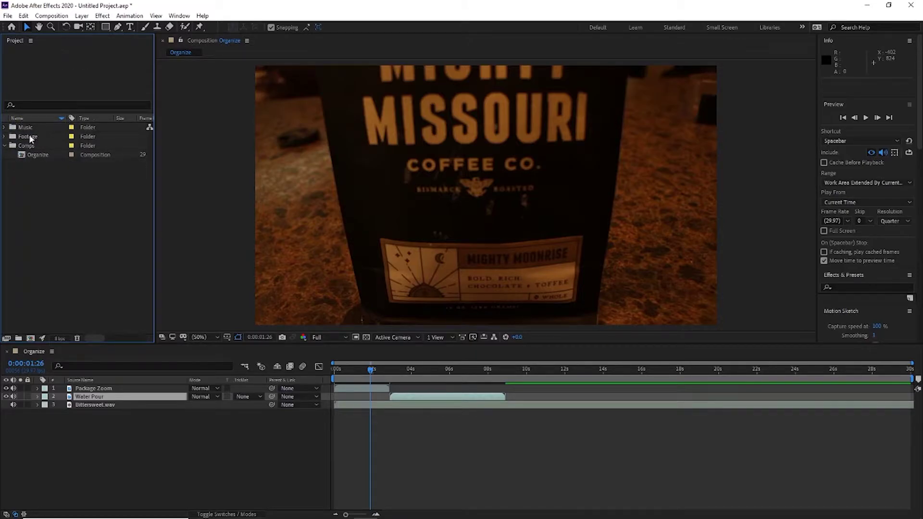
{"action": "left_click", "coordinate": [4, 145]}
{"action": "left_click", "coordinate": [4, 126]}
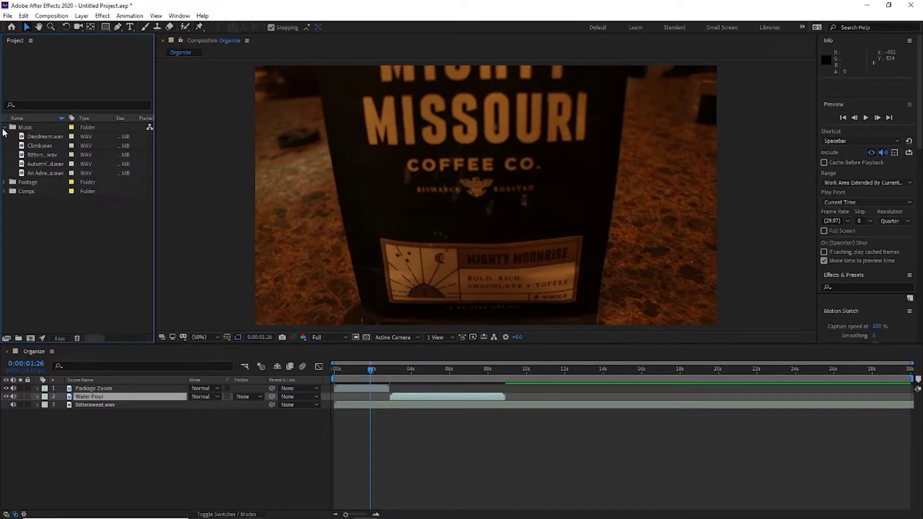
{"action": "left_click", "coordinate": [3, 128]}
{"action": "left_click", "coordinate": [4, 137]}
{"action": "left_click", "coordinate": [4, 136]}
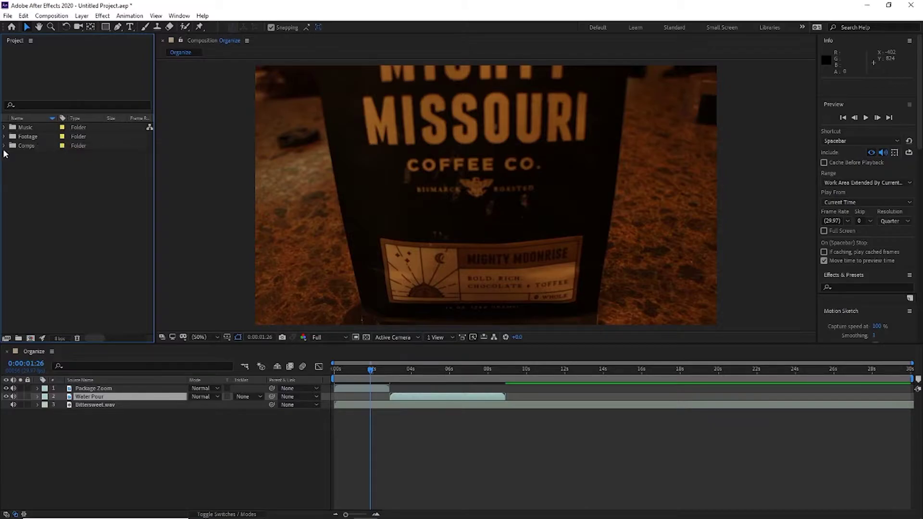
{"action": "left_click", "coordinate": [4, 146]}
{"action": "left_click", "coordinate": [4, 146]}
{"action": "left_click", "coordinate": [47, 394]}
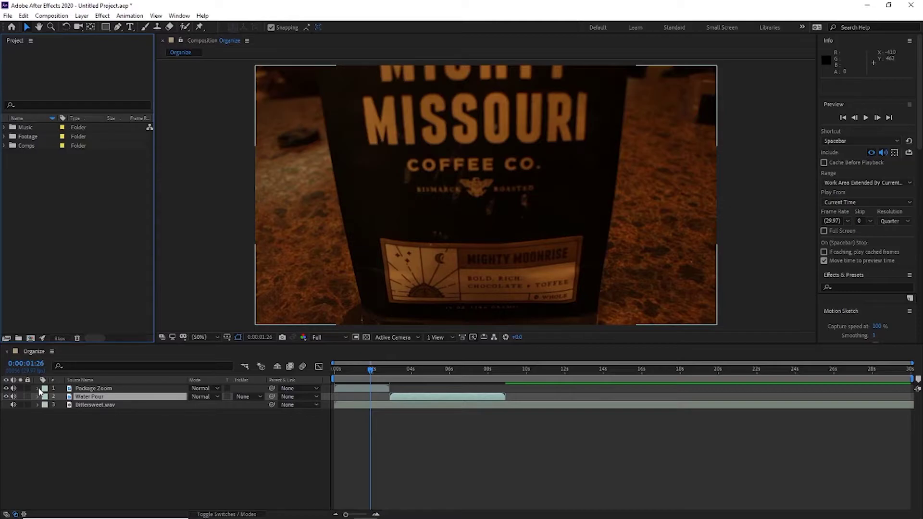
Select the Package Zoom layer and expand it down to its Transform properties
{"action": "left_click", "coordinate": [39, 388]}
{"action": "left_click", "coordinate": [38, 389]}
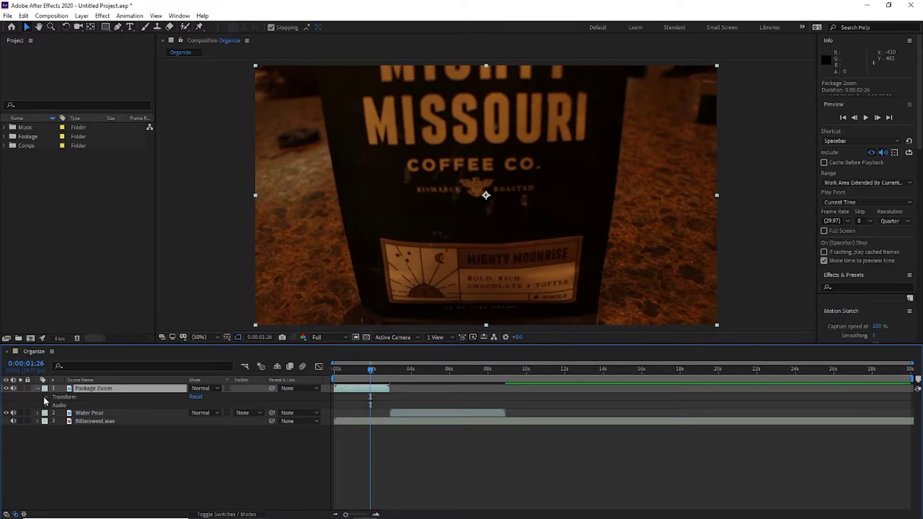
{"action": "left_click", "coordinate": [46, 397]}
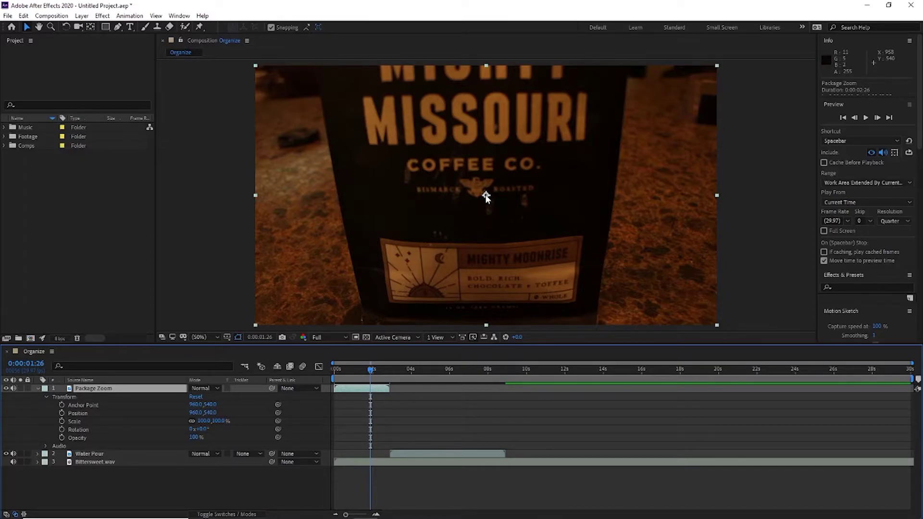
Undo the earlier rotation, then tilt the Package Zoom footage slightly with the Rotation tool
{"action": "key", "text": "ctrl+z"}
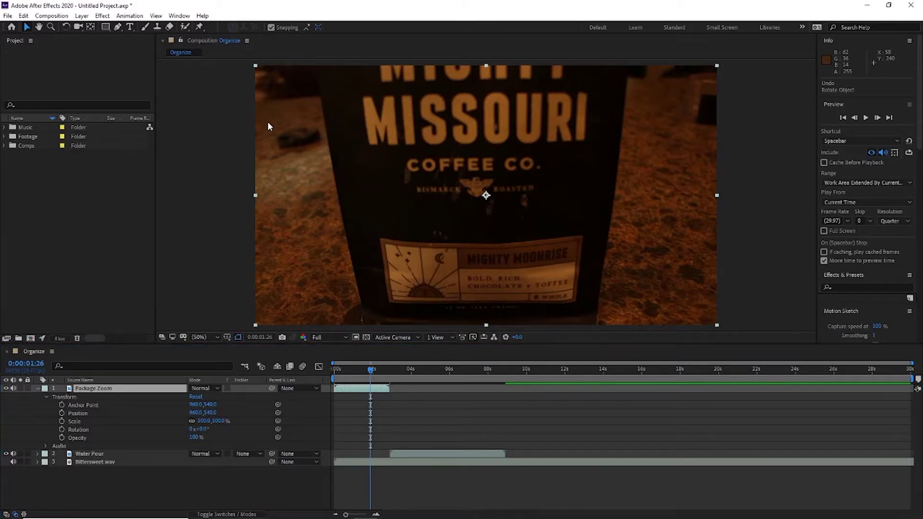
{"action": "left_click", "coordinate": [66, 28]}
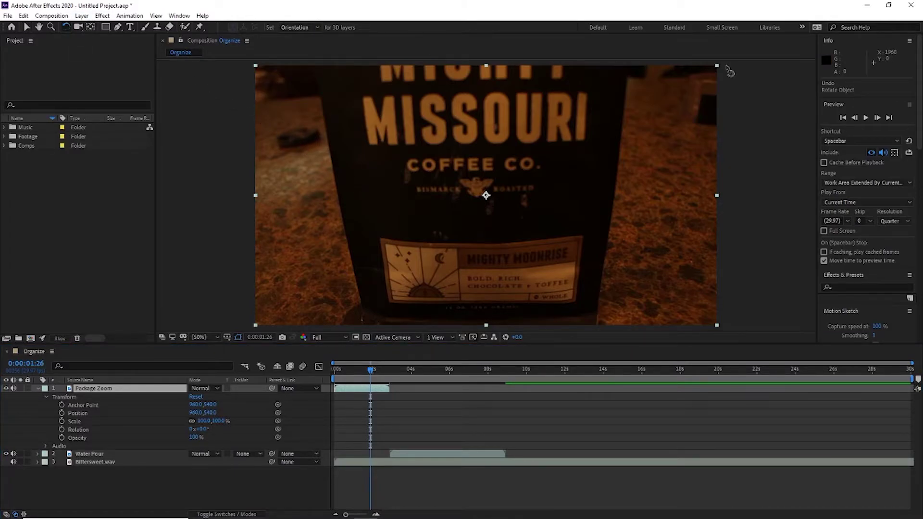
{"action": "left_click_drag", "start_coordinate": [721, 70], "coordinate": [783, 103]}
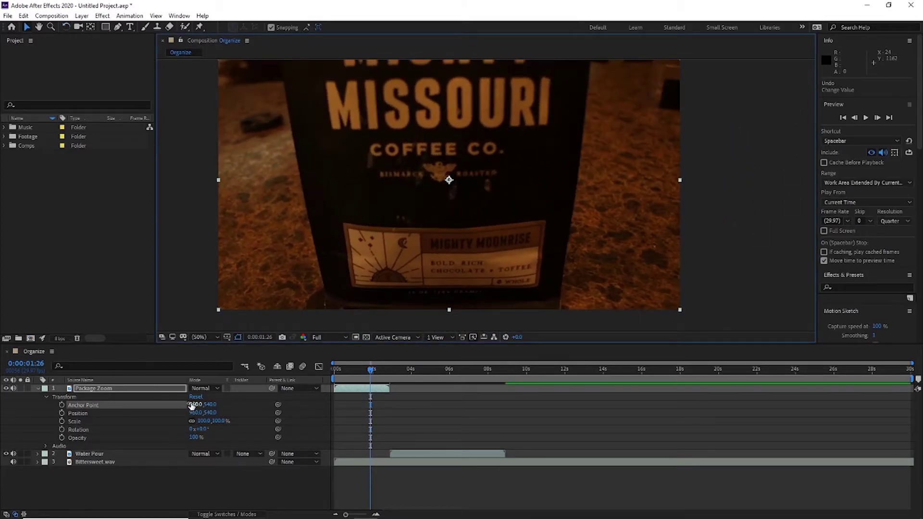
Shift the anchor point to 1244,784 and reposition the footage to fill the frame
{"action": "left_click_drag", "start_coordinate": [197, 405], "coordinate": [316, 414]}
{"action": "left_click_drag", "start_coordinate": [213, 405], "coordinate": [294, 409]}
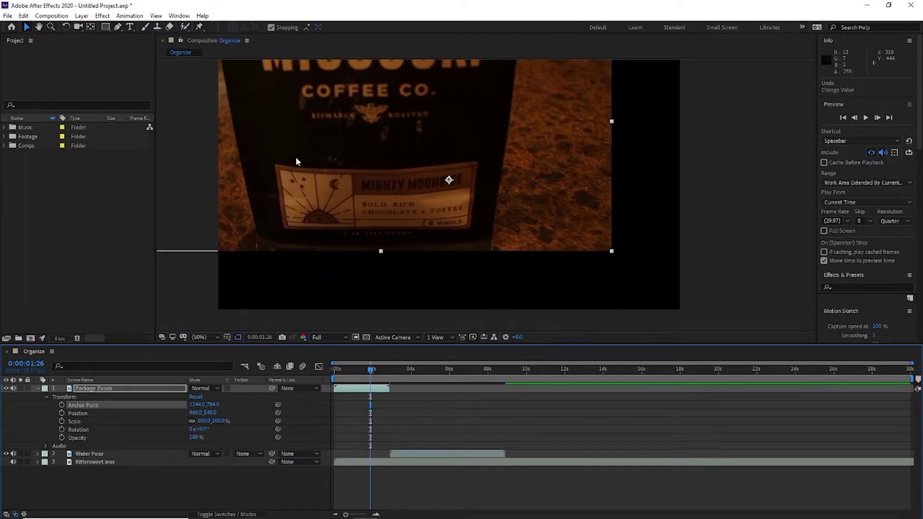
{"action": "left_click_drag", "start_coordinate": [302, 165], "coordinate": [370, 224]}
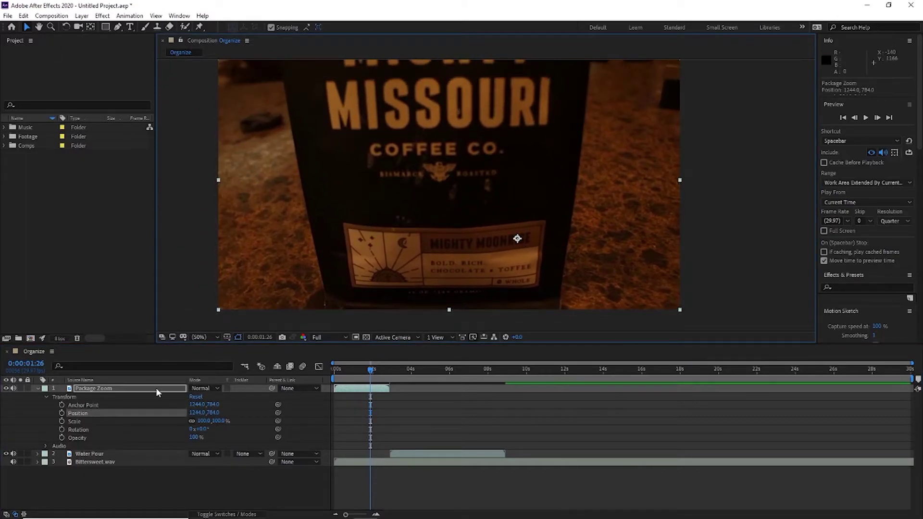
Rotate the layer to -16°, then undo back to Anchor Point and Position 960,540
{"action": "left_click", "coordinate": [66, 27]}
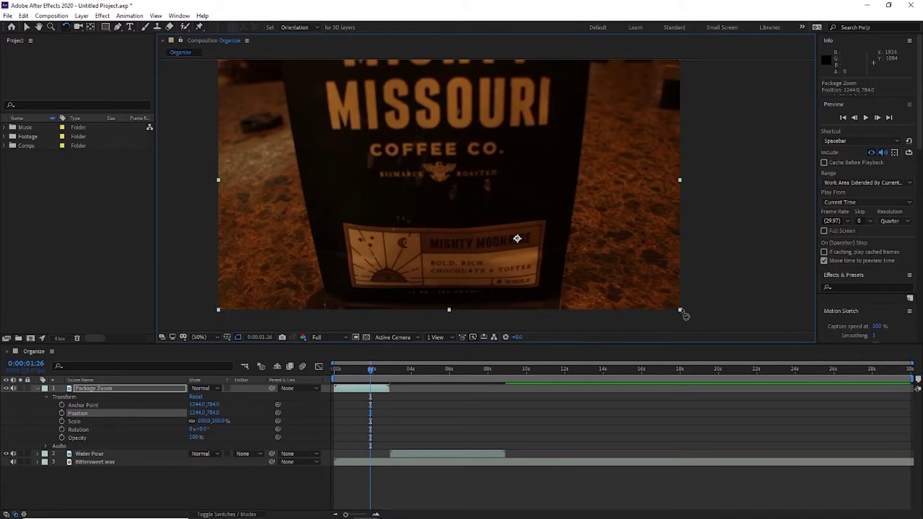
{"action": "left_click_drag", "start_coordinate": [682, 313], "coordinate": [739, 339]}
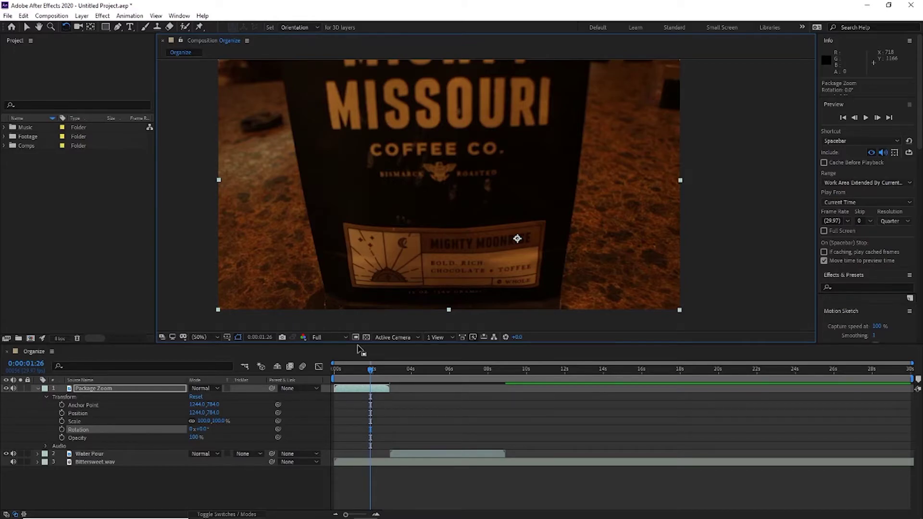
{"action": "key", "text": "ctrl+z"}
{"action": "key", "text": "ctrl+z"}
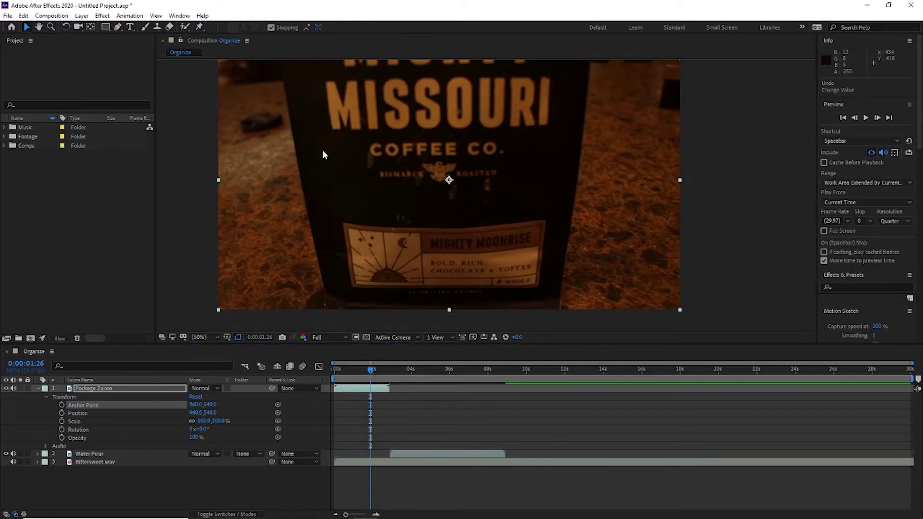
Move Package Zoom to about Position 1038,836, exposing black at the top of the frame
{"action": "mouse_move", "coordinate": [321, 151]}
{"action": "left_mouse_down"}
{"action": "mouse_move", "coordinate": [362, 172]}
{"action": "mouse_move", "coordinate": [433, 235]}
{"action": "mouse_move", "coordinate": [275, 188]}
{"action": "mouse_move", "coordinate": [264, 113]}
{"action": "mouse_move", "coordinate": [406, 90]}
{"action": "mouse_move", "coordinate": [311, 66]}
{"action": "mouse_move", "coordinate": [315, 161]}
{"action": "mouse_move", "coordinate": [314, 153]}
{"action": "left_mouse_up"}
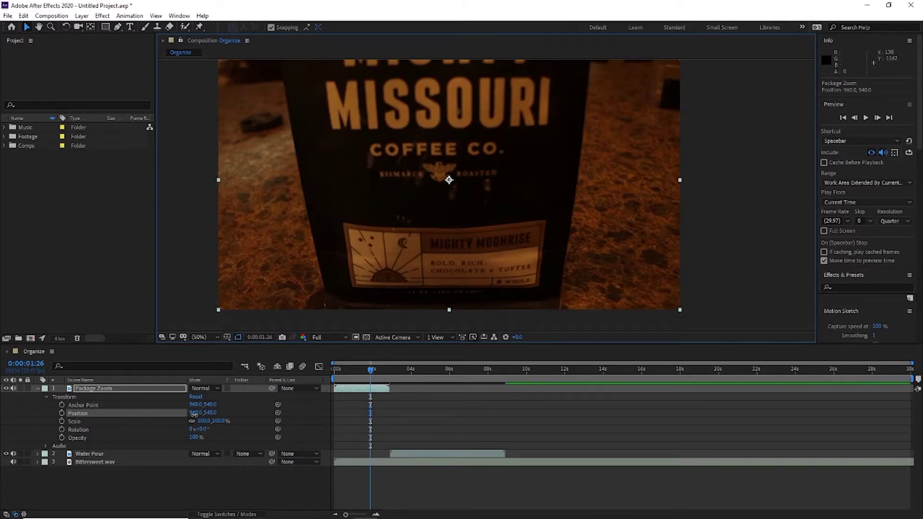
{"action": "left_click_drag", "start_coordinate": [195, 416], "coordinate": [275, 421]}
{"action": "mouse_move", "coordinate": [194, 418]}
{"action": "left_mouse_down"}
{"action": "mouse_move", "coordinate": [214, 419]}
{"action": "mouse_move", "coordinate": [205, 413]}
{"action": "left_mouse_up"}
Undo Position back to 960,540, test 115% scale and rotation, then settle on 100% and 0°
{"action": "key", "text": "ctrl+z"}
{"action": "key", "text": "ctrl+z"}
{"action": "key", "text": "ctrl+z"}
{"action": "key", "text": "ctrl+z"}
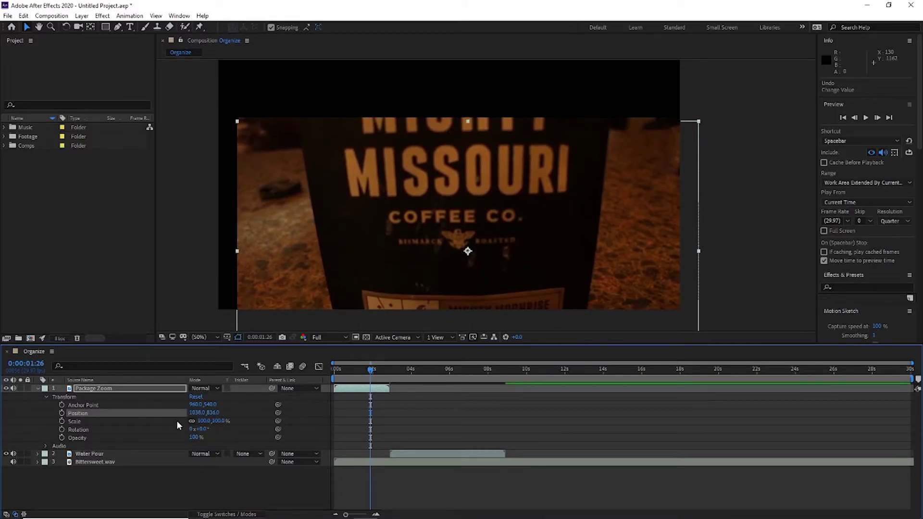
{"action": "key", "text": "ctrl+z"}
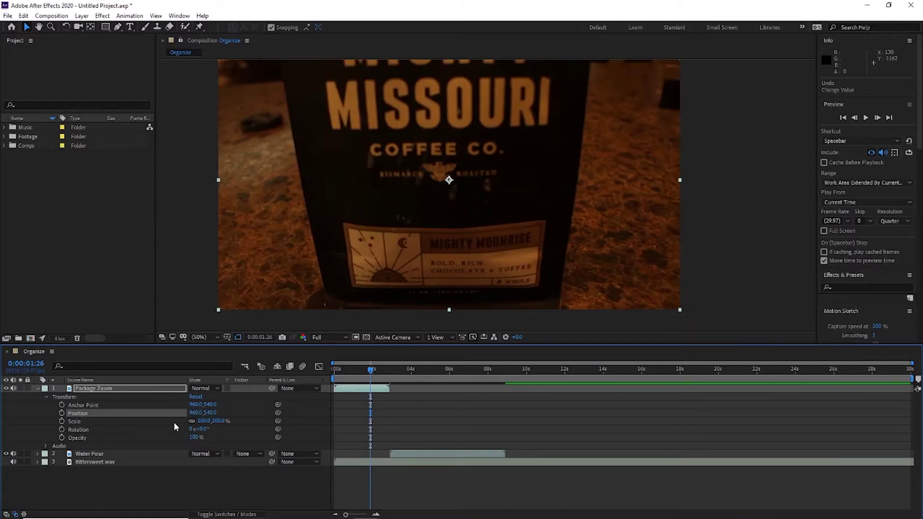
{"action": "left_click_drag", "start_coordinate": [208, 425], "coordinate": [184, 426]}
{"action": "left_click", "coordinate": [212, 421]}
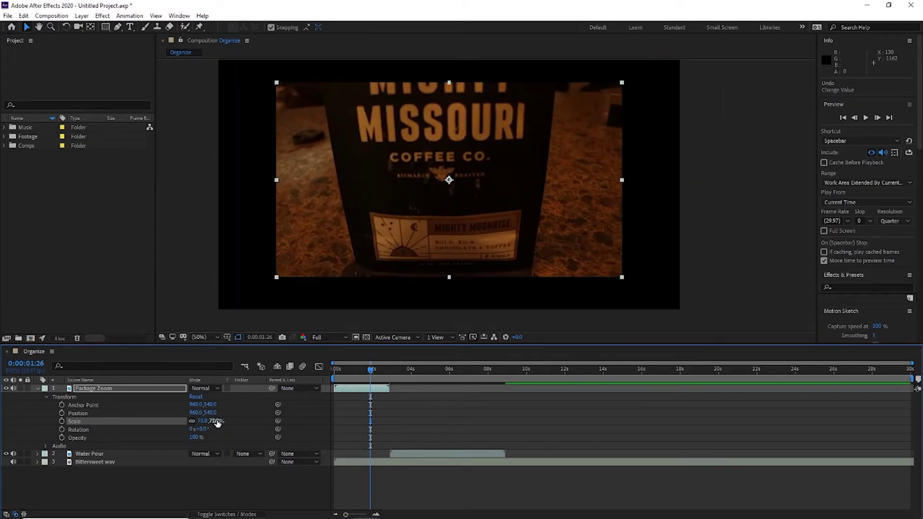
{"action": "type", "text": "100"}
{"action": "key", "text": "Return"}
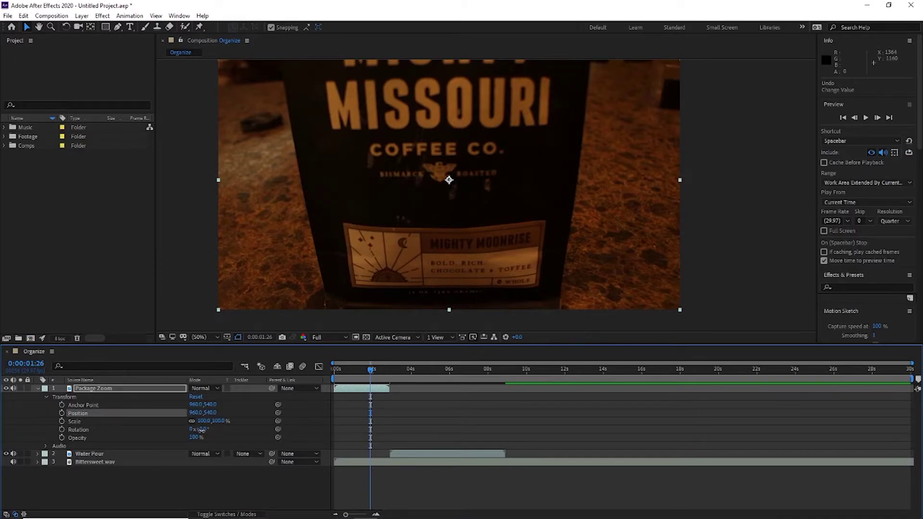
{"action": "left_click_drag", "start_coordinate": [197, 429], "coordinate": [223, 445]}
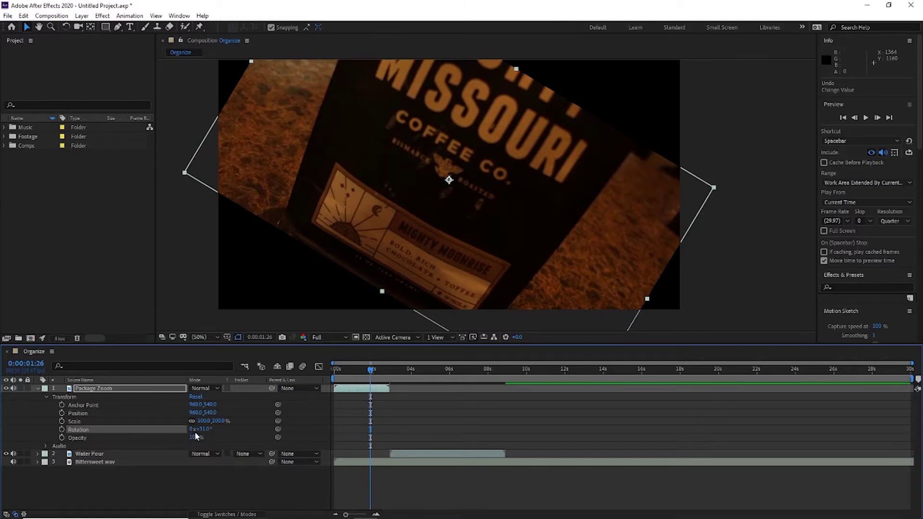
{"action": "key", "text": "ctrl+z"}
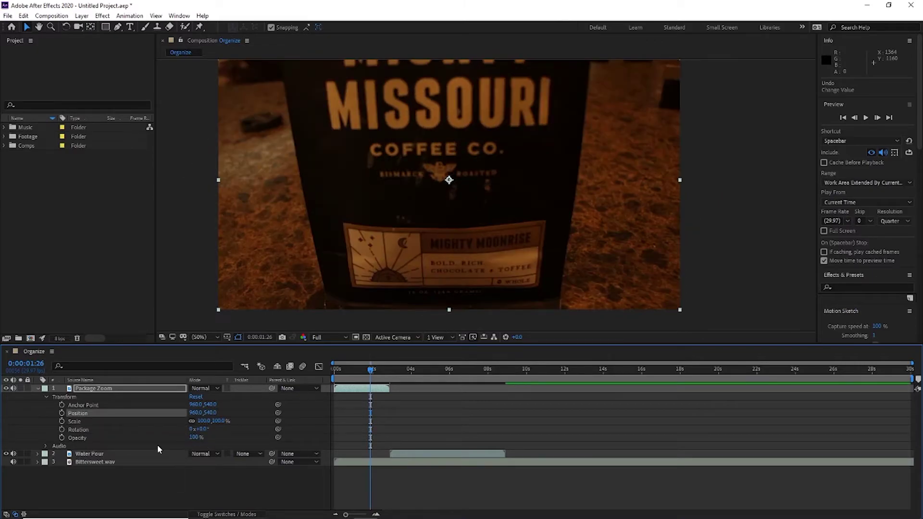
Try Package Zoom opacity at 0% and scrub it back up, and start Water Pour 1.5 s earlier
{"action": "left_click", "coordinate": [193, 437]}
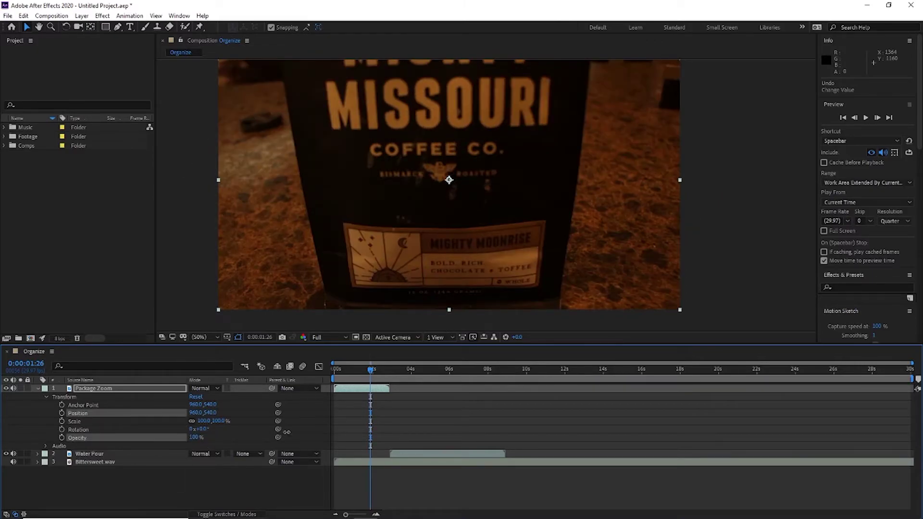
{"action": "type", "text": "0"}
{"action": "key", "text": "Return"}
{"action": "left_click_drag", "start_coordinate": [210, 436], "coordinate": [240, 436]}
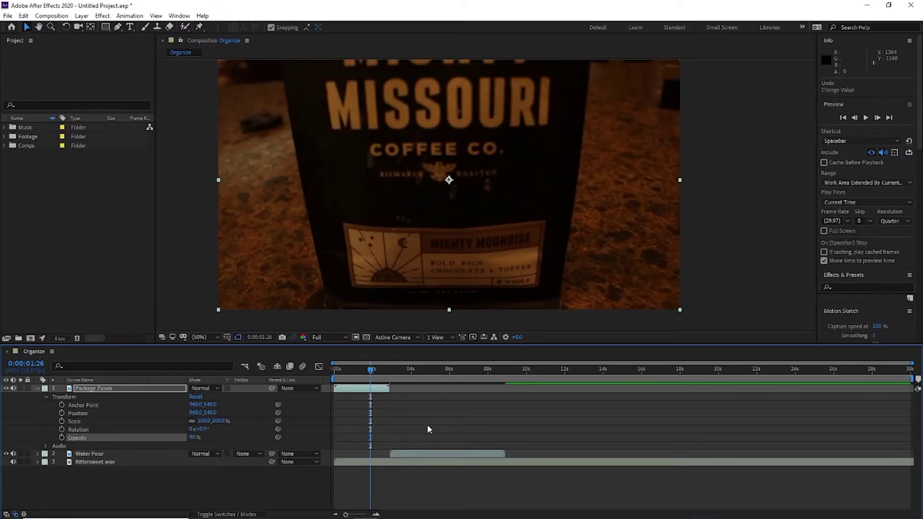
{"action": "left_click_drag", "start_coordinate": [423, 455], "coordinate": [394, 455]}
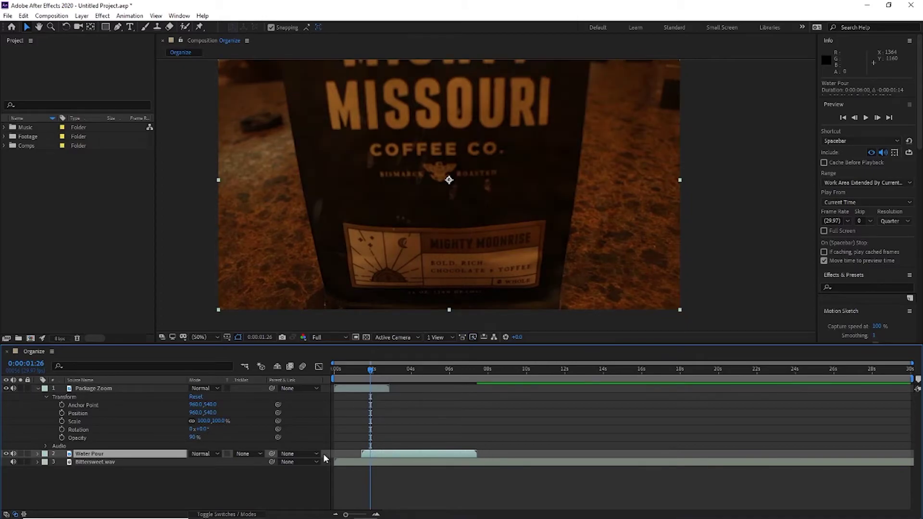
{"action": "left_click_drag", "start_coordinate": [195, 440], "coordinate": [225, 443]}
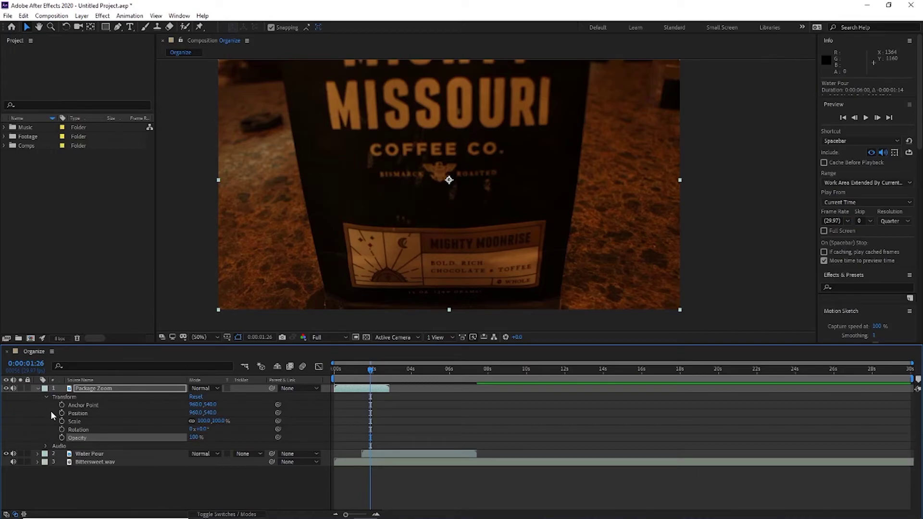
Collapse Package Zoom and expand Bittersweet.wav to show its Audio Levels and waveform
{"action": "left_click", "coordinate": [38, 389]}
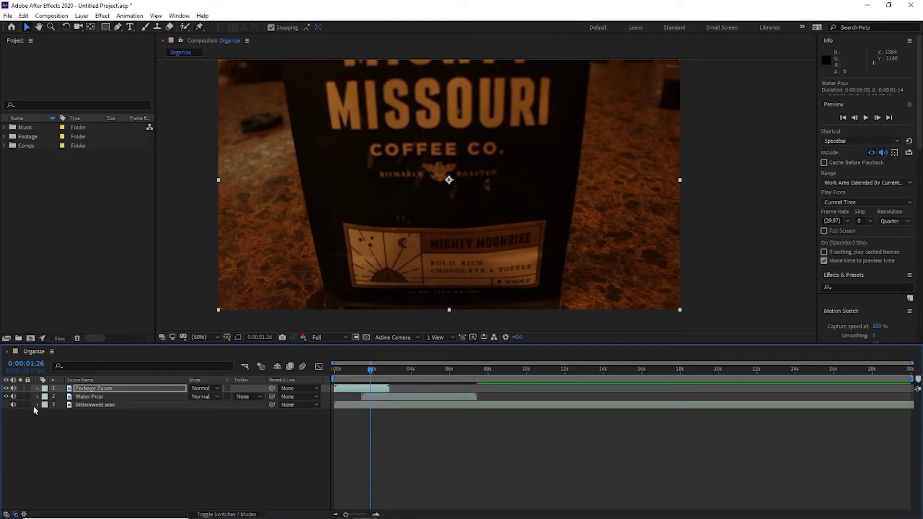
{"action": "left_click", "coordinate": [38, 405]}
{"action": "left_click", "coordinate": [46, 413]}
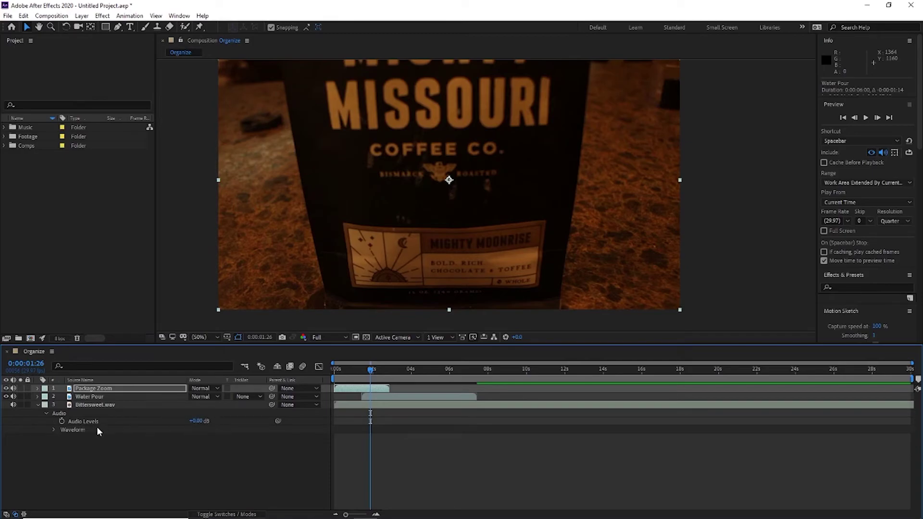
{"action": "left_click", "coordinate": [54, 430]}
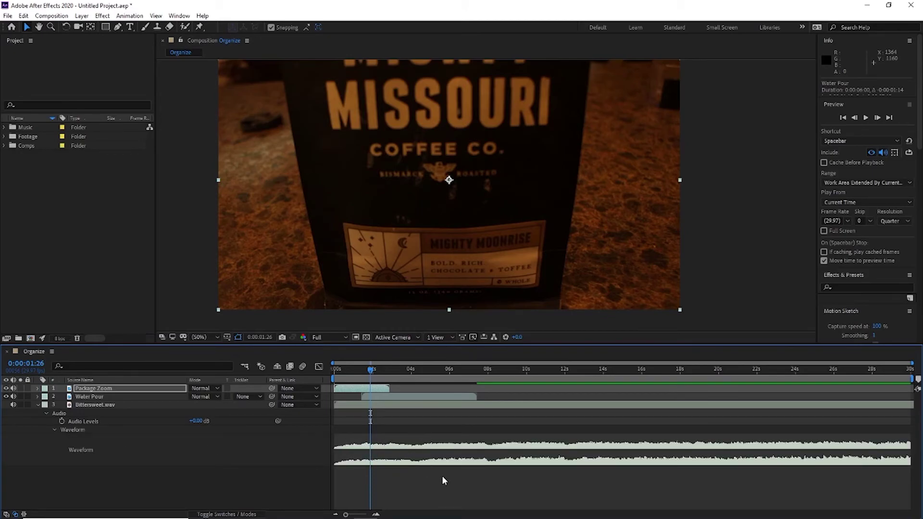
Zoom the timeline in to frame level, then back out to 30 seconds
{"action": "left_click", "coordinate": [352, 514]}
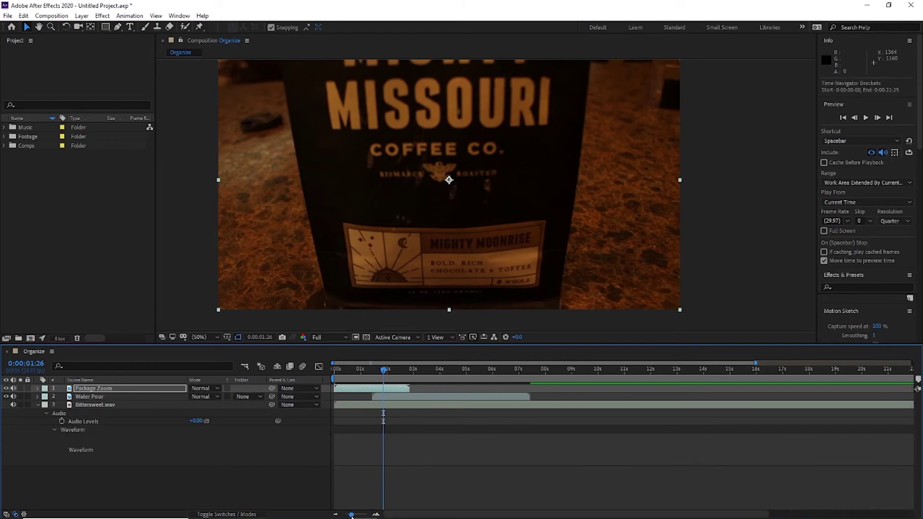
{"action": "left_click_drag", "start_coordinate": [352, 514], "coordinate": [365, 514]}
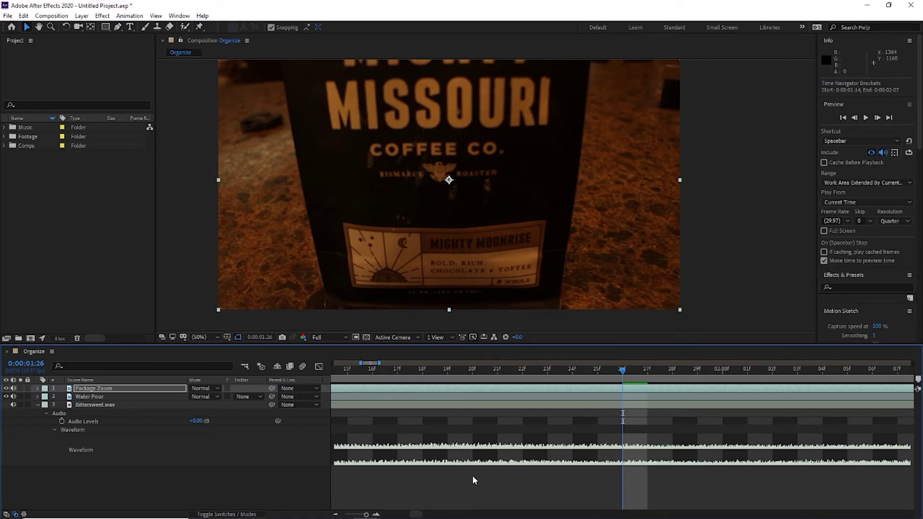
{"action": "left_click_drag", "start_coordinate": [365, 514], "coordinate": [337, 515]}
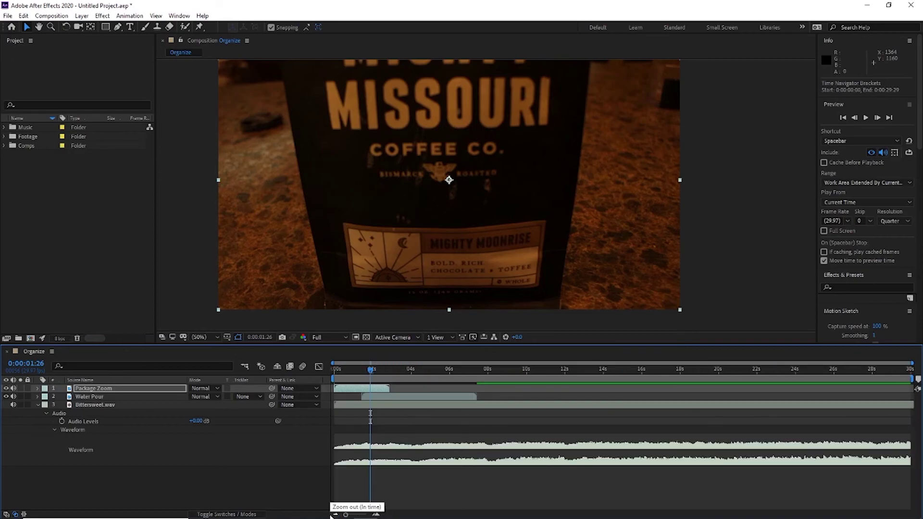